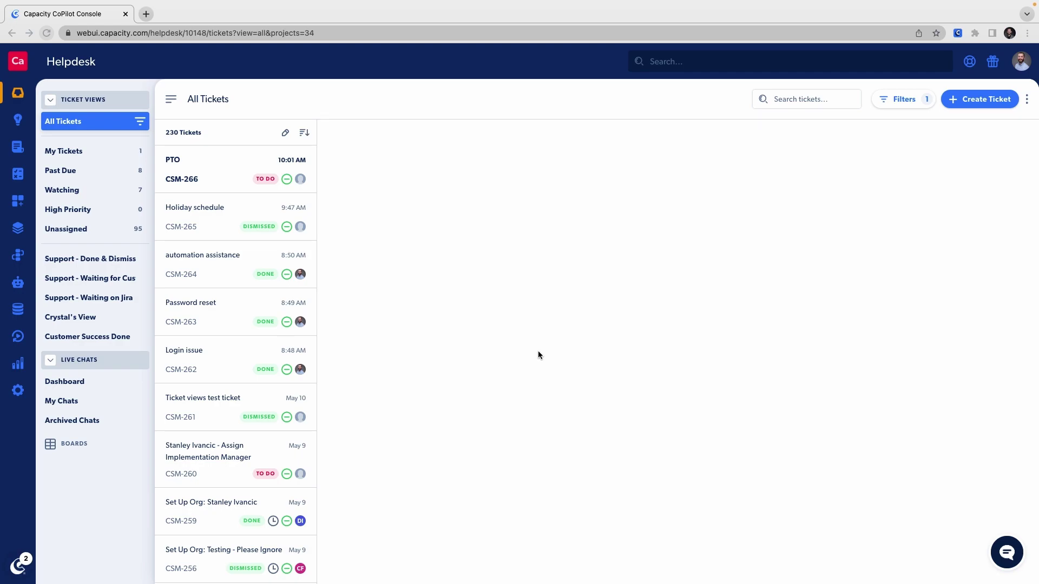
Step: Open the PTO ticket CSM-266 and generate a public reply with the AI Toolkit's Suggest a Response option
{"action": "left_click", "coordinate": [235, 163]}
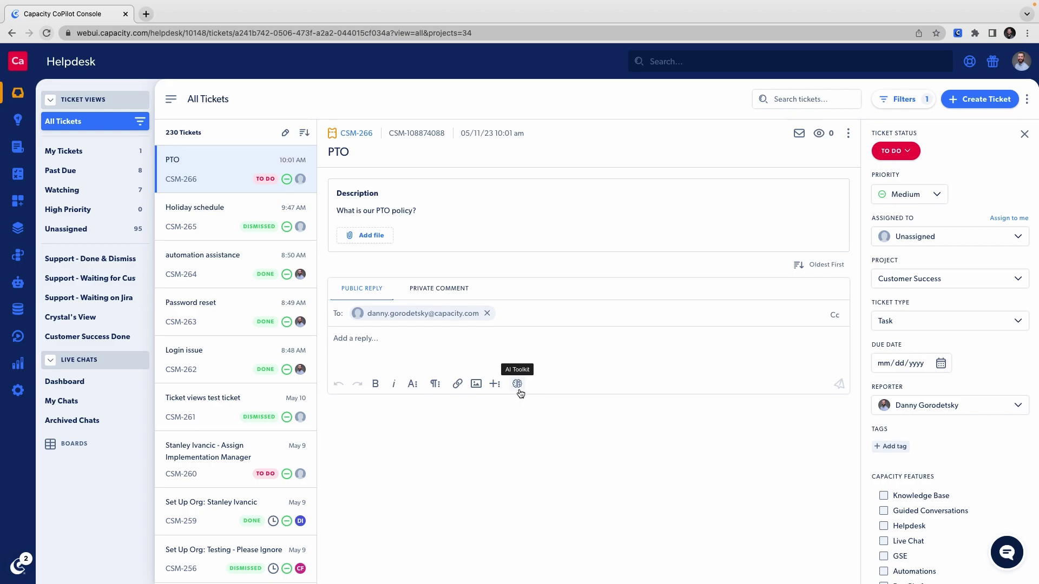
{"action": "left_click", "coordinate": [519, 388]}
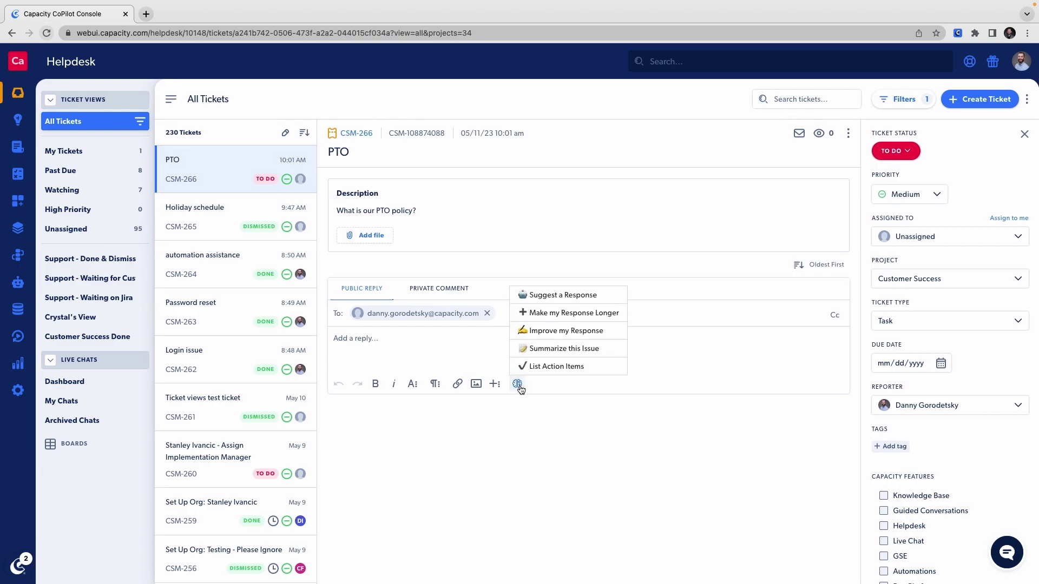
{"action": "left_click", "coordinate": [568, 295]}
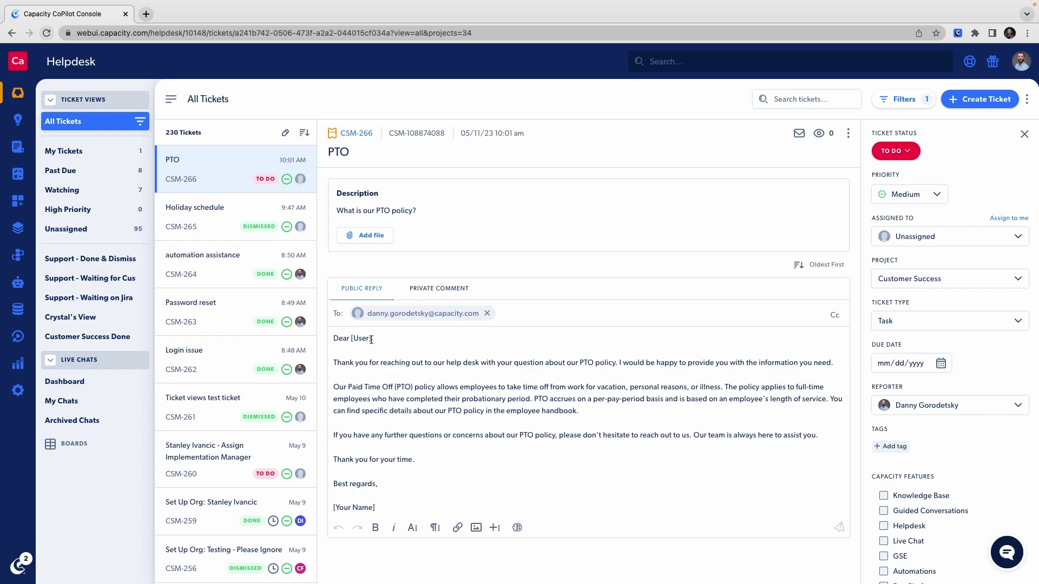
Step: Replace the [User] placeholder with the recipient's first name and the [Your Name] placeholder with the sender's full name
{"action": "left_click_drag", "start_coordinate": [372, 339], "coordinate": [349, 340]}
{"action": "key", "text": "BackSpace"}
{"action": "type", "text": "Danny,"}
{"action": "left_click_drag", "start_coordinate": [375, 507], "coordinate": [337, 510]}
{"action": "key", "text": "Right"}
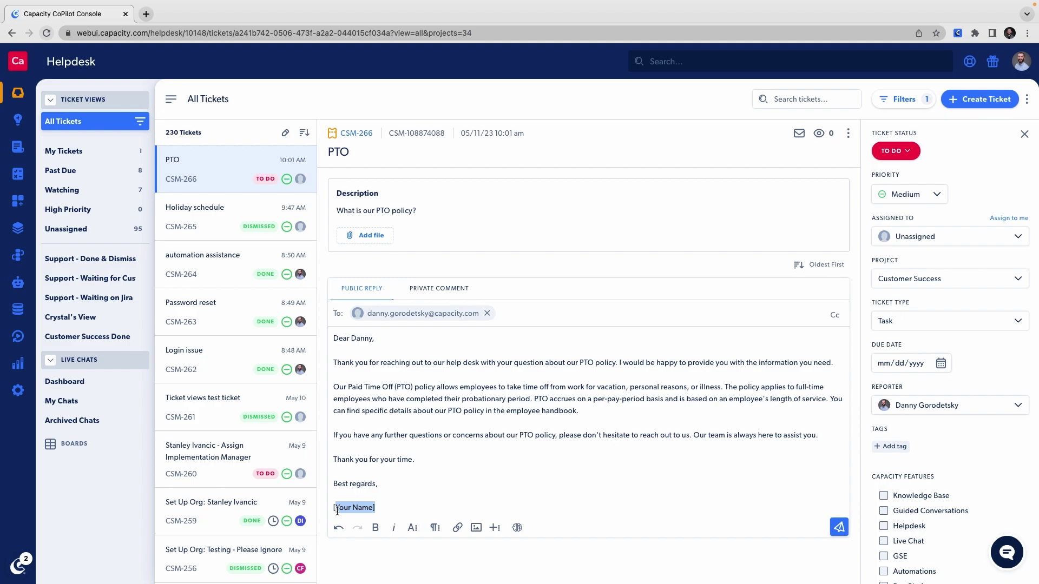
{"action": "type", "text": "Danny"}
{"action": "key", "text": "BackSpace"}
{"action": "key", "text": "BackSpace"}
{"action": "key", "text": "BackSpace"}
{"action": "key", "text": "BackSpace"}
{"action": "key", "text": "BackSpace"}
{"action": "key", "text": "BackSpace"}
{"action": "type", "text": "Danny Gorodetsky"}
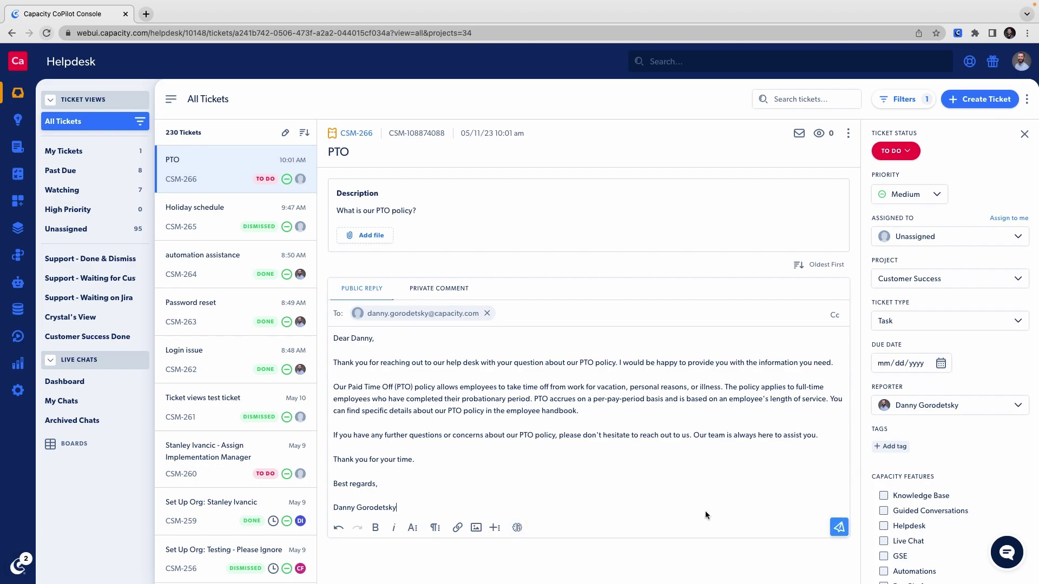
Step: Expand the reply with the AI Toolkit's Make my Response Longer option and delete the appended Original Response section
{"action": "left_click", "coordinate": [517, 527]}
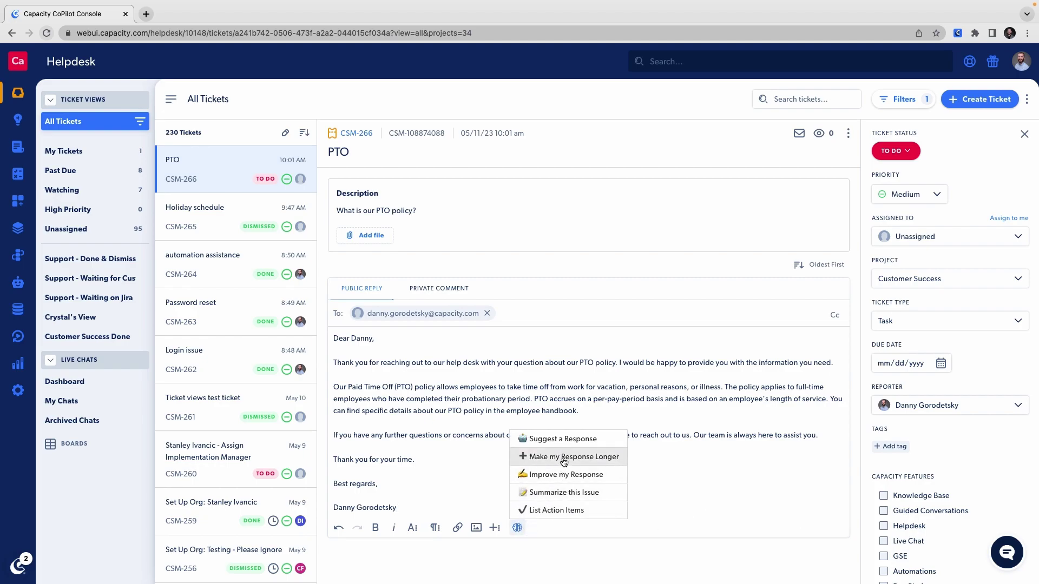
{"action": "left_click", "coordinate": [556, 458]}
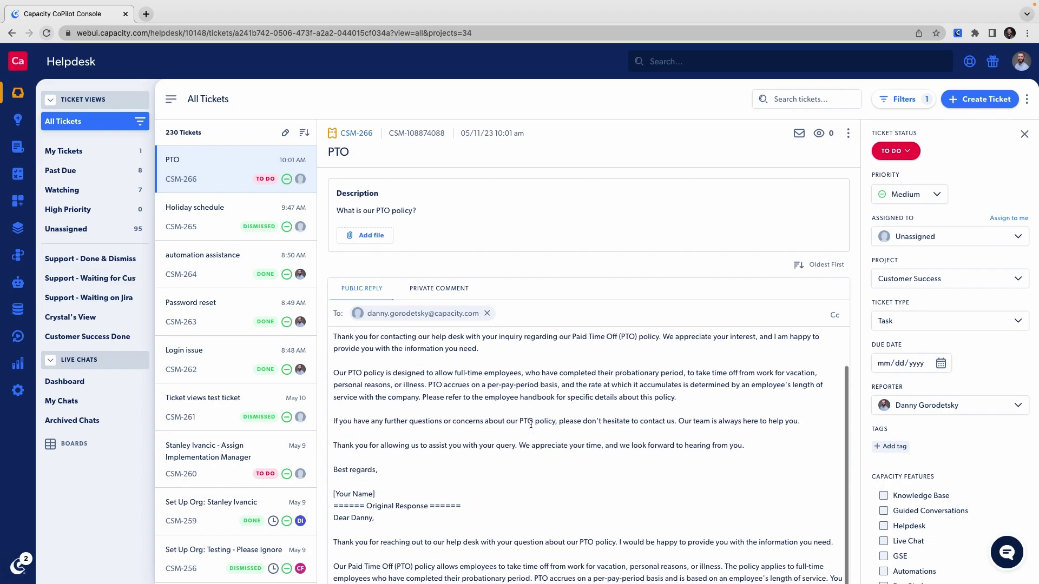
{"action": "scroll", "coordinate": [392, 389], "scroll_direction": "down", "scroll_amount": 3}
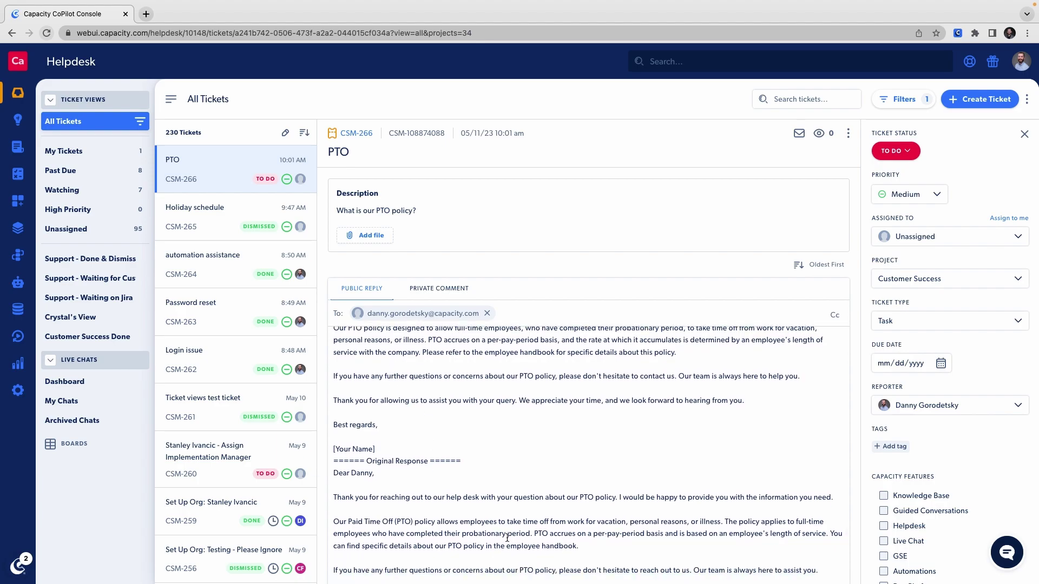
{"action": "scroll", "coordinate": [499, 526], "scroll_direction": "down", "scroll_amount": 2}
{"action": "scroll", "coordinate": [500, 525], "scroll_direction": "up", "scroll_amount": 2}
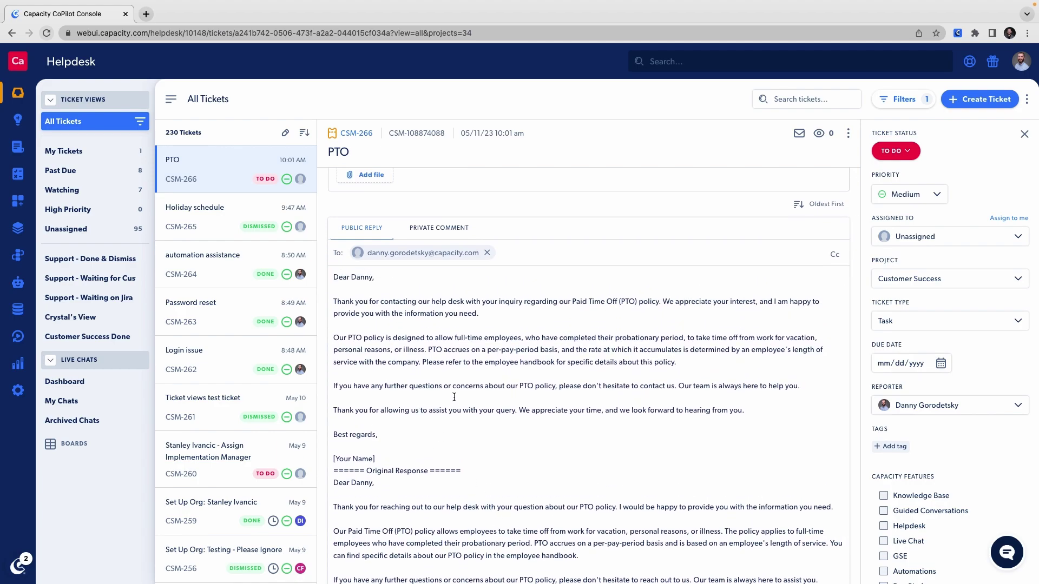
{"action": "scroll", "coordinate": [462, 405], "scroll_direction": "down", "scroll_amount": 1}
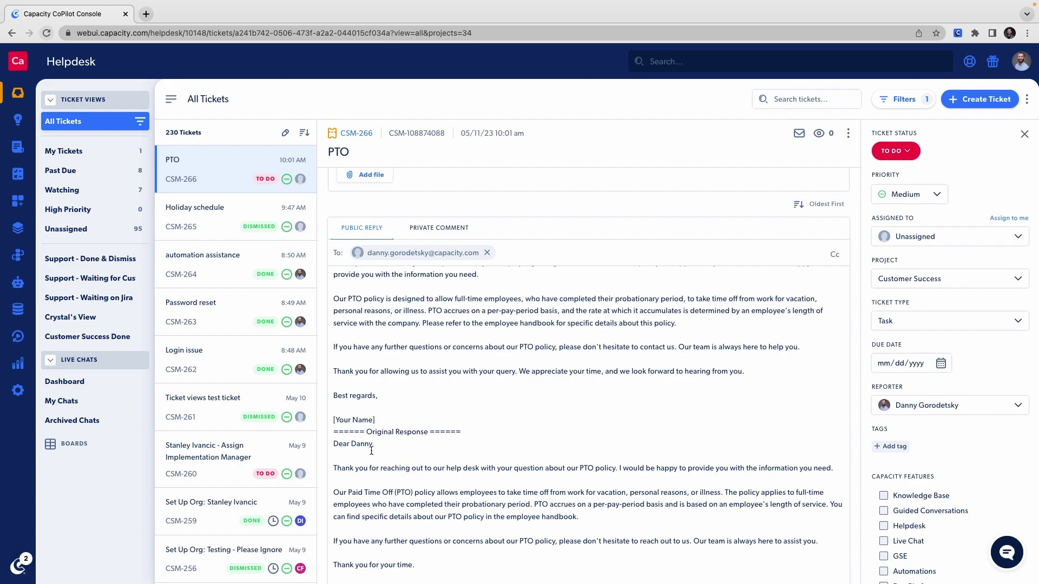
{"action": "scroll", "coordinate": [372, 450], "scroll_direction": "down", "scroll_amount": 1}
{"action": "left_click_drag", "start_coordinate": [331, 403], "coordinate": [487, 541]}
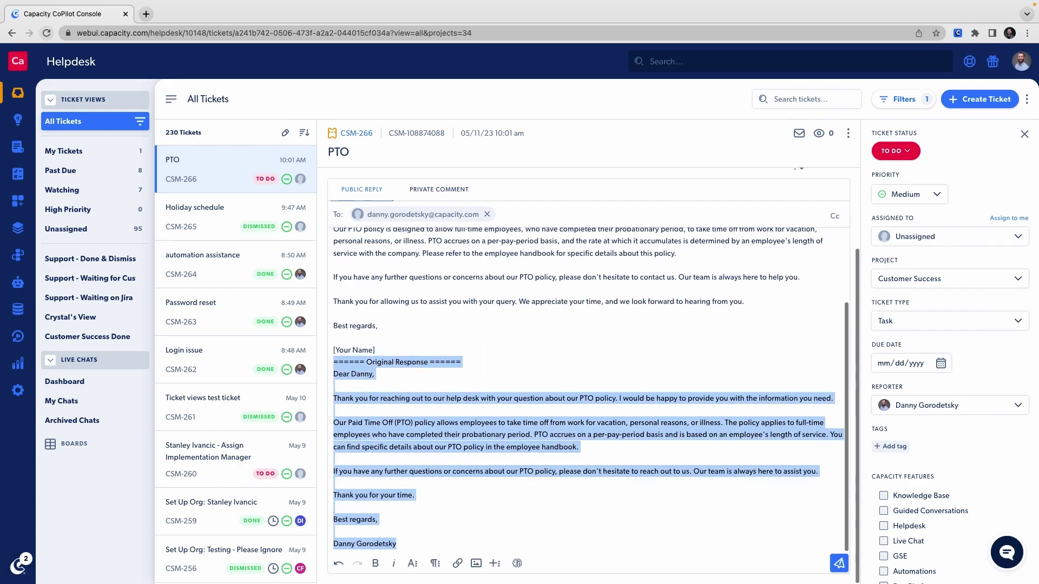
{"action": "key", "text": "BackSpace"}
Step: Replace the signature placeholder in the longer reply with the sender's full name and remove the blank lines above the greeting
{"action": "left_click_drag", "start_coordinate": [399, 543], "coordinate": [331, 545]}
{"action": "type", "text": "Danny"}
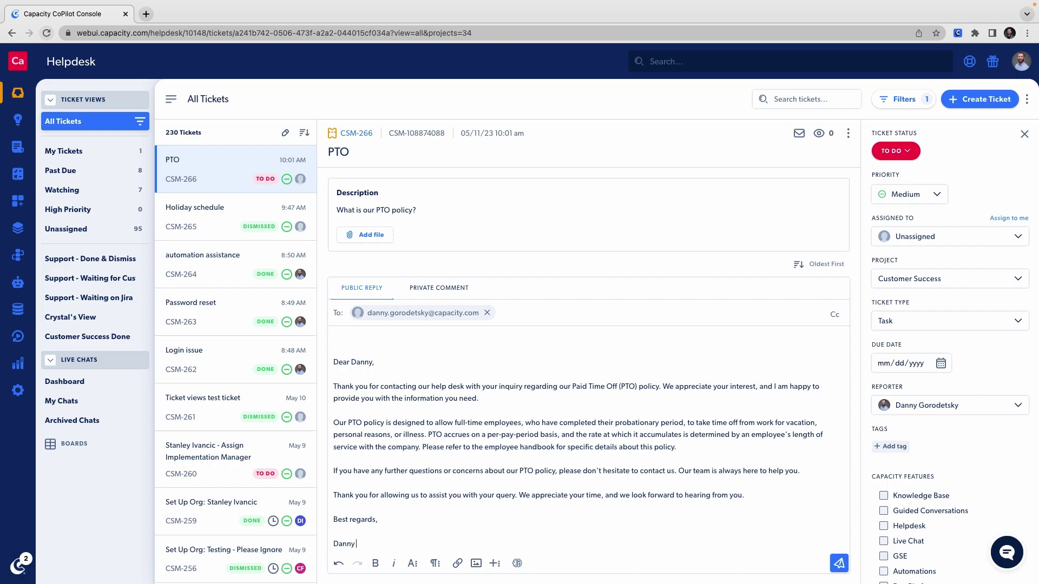
{"action": "type", "text": " Gorodetsky"}
{"action": "left_click_drag", "start_coordinate": [332, 361], "coordinate": [329, 318]}
{"action": "key", "text": "BackSpace"}
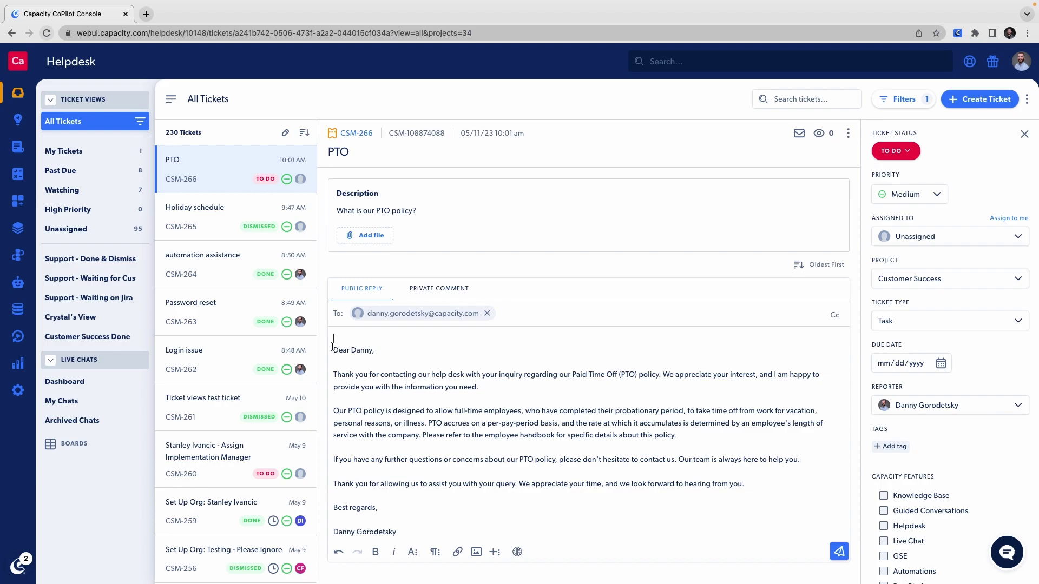
{"action": "key", "text": "Delete"}
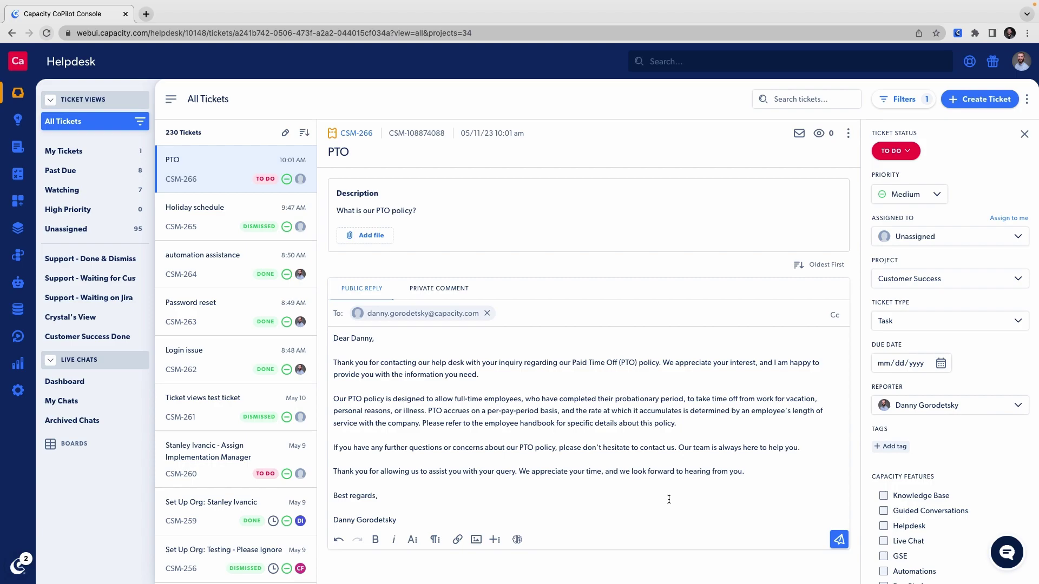
Step: Rewrite the reply with the AI Toolkit's Improve my Response option and delete the appended Original Response section
{"action": "left_click", "coordinate": [517, 539]}
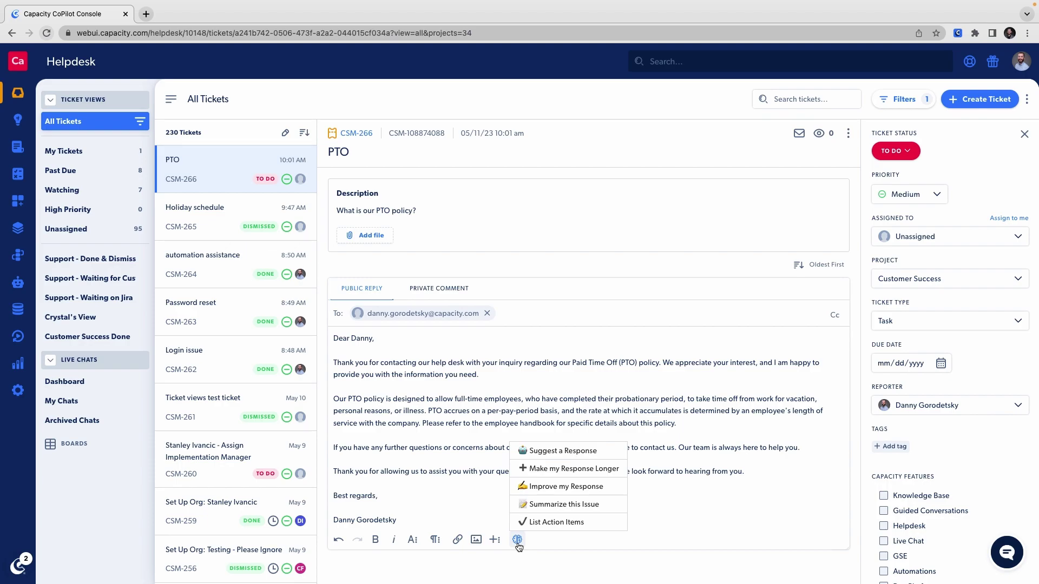
{"action": "left_click", "coordinate": [544, 487]}
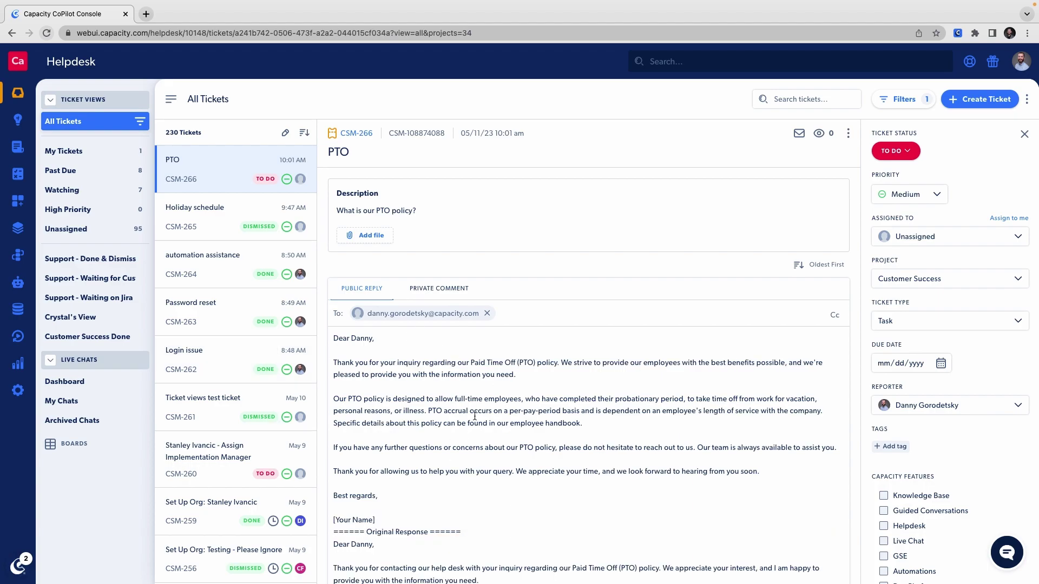
{"action": "scroll", "coordinate": [459, 444], "scroll_direction": "down", "scroll_amount": 2}
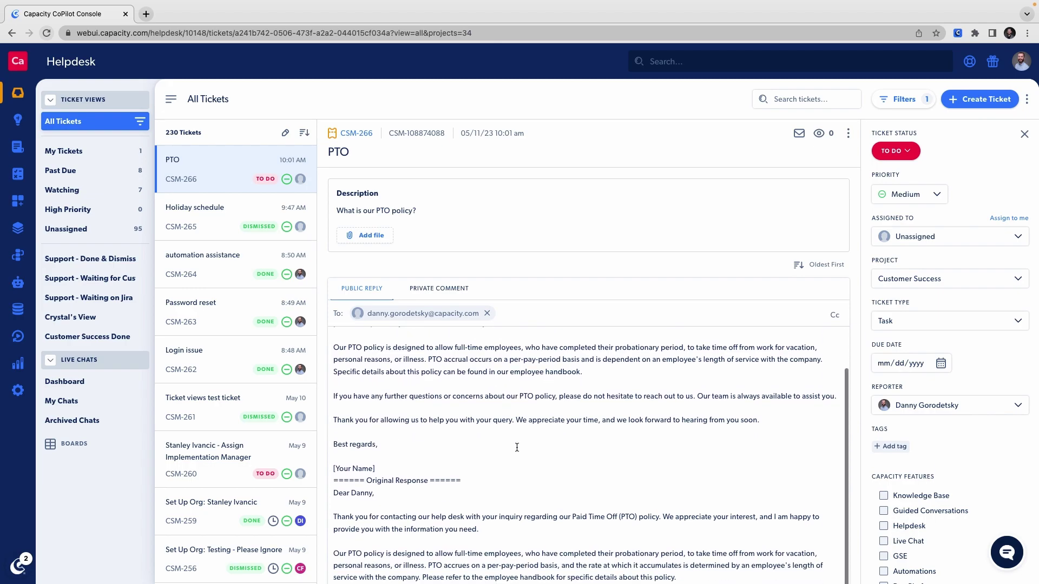
{"action": "left_click_drag", "start_coordinate": [331, 481], "coordinate": [776, 577]}
{"action": "key", "text": "BackSpace"}
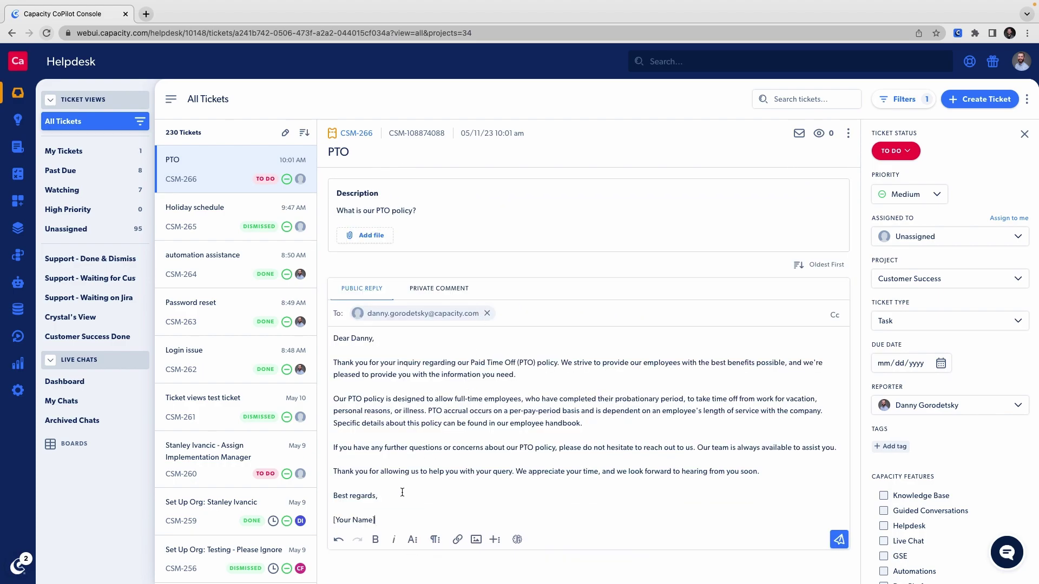
Step: Replace the [Your Name] placeholder in the improved reply with the sender's full name
{"action": "left_click_drag", "start_coordinate": [389, 522], "coordinate": [330, 523]}
{"action": "type", "text": "Danny Gro"}
{"action": "key", "text": "BackSpace"}
{"action": "type", "text": "od"}
{"action": "key", "text": "BackSpace"}
{"action": "key", "text": "BackSpace"}
{"action": "type", "text": "o"}
{"action": "key", "text": "BackSpace"}
{"action": "key", "text": "BackSpace"}
{"action": "type", "text": "orodetsky"}
Step: Send the finished public reply on the PTO ticket
{"action": "left_click", "coordinate": [838, 540]}
{"action": "left_click", "coordinate": [517, 539]}
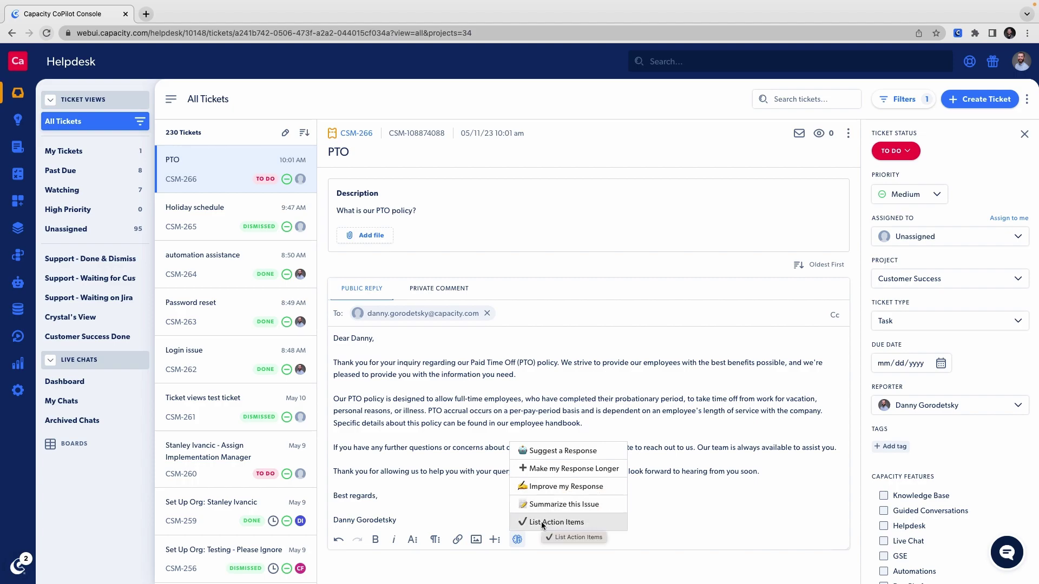
{"action": "left_click", "coordinate": [394, 497]}
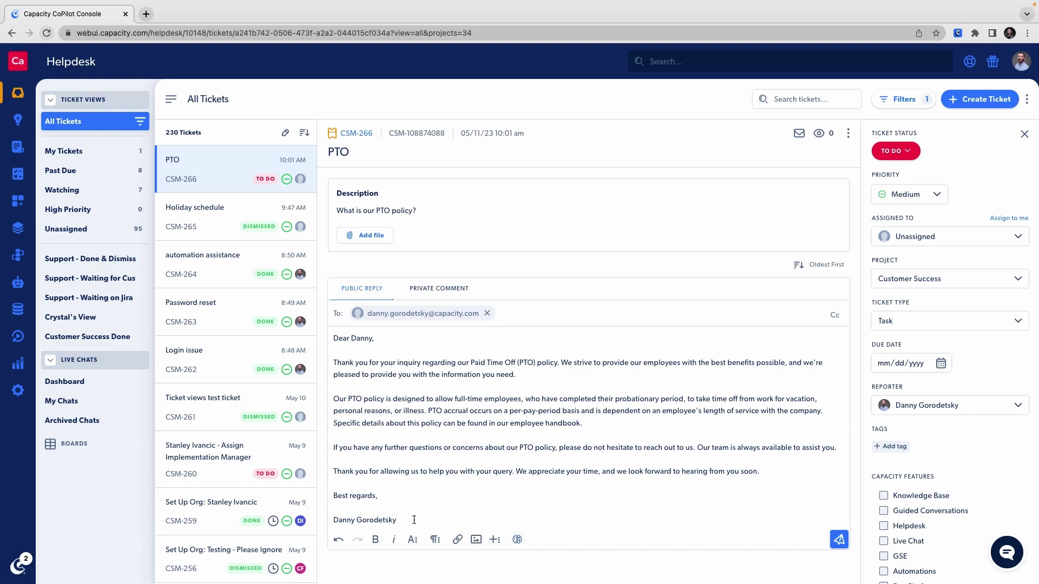
{"action": "left_click", "coordinate": [840, 545]}
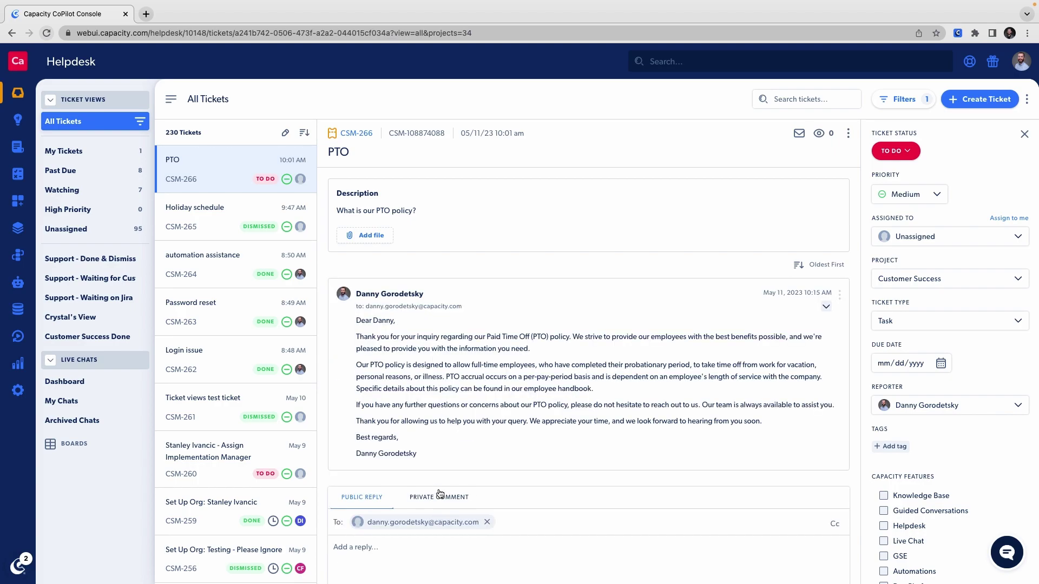
Step: Generate a private comment with the AI Toolkit's Summarize this Issue option and post it to the ticket
{"action": "left_click", "coordinate": [440, 495]}
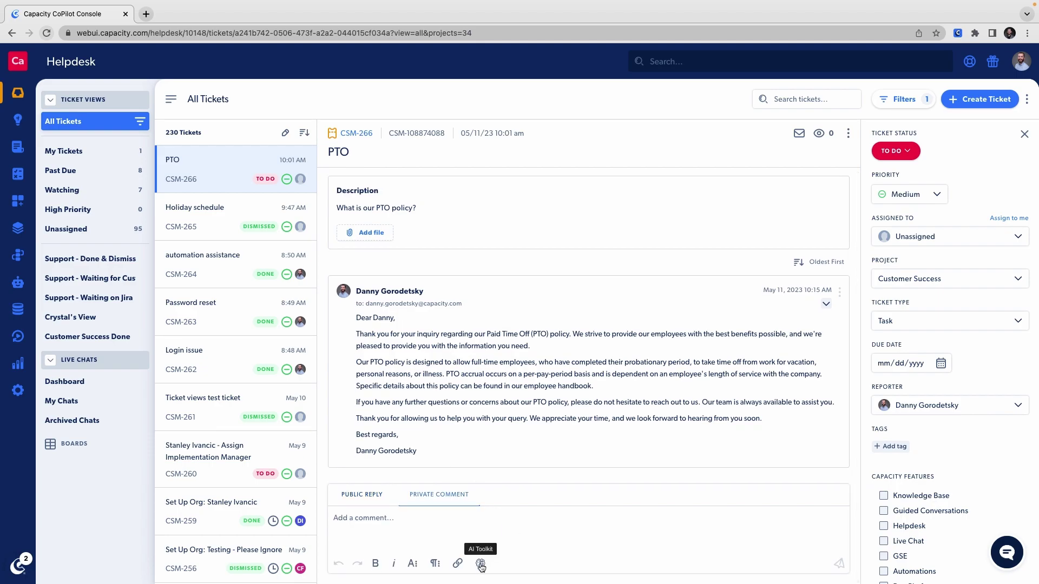
{"action": "left_click", "coordinate": [480, 563]}
{"action": "left_click", "coordinate": [519, 529]}
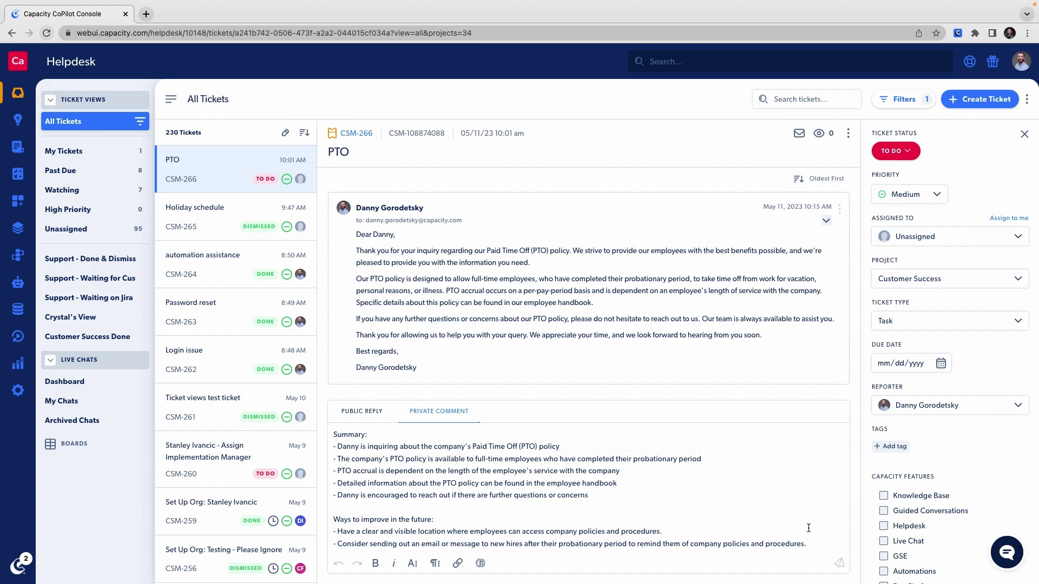
{"action": "left_click", "coordinate": [838, 563]}
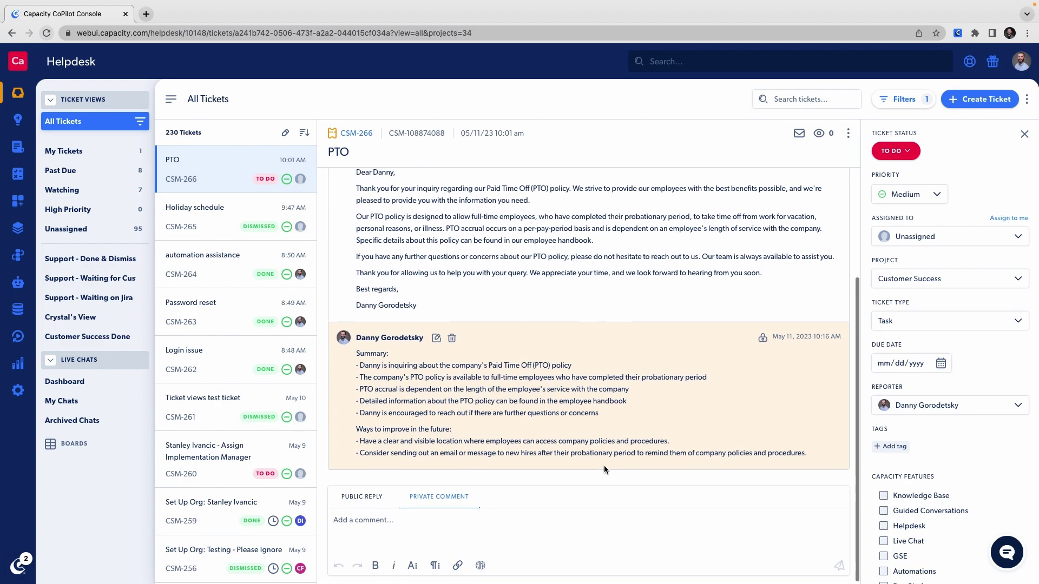
Step: Generate another private comment with the AI Toolkit's List Action Items option and post it to the ticket
{"action": "left_click", "coordinate": [483, 564]}
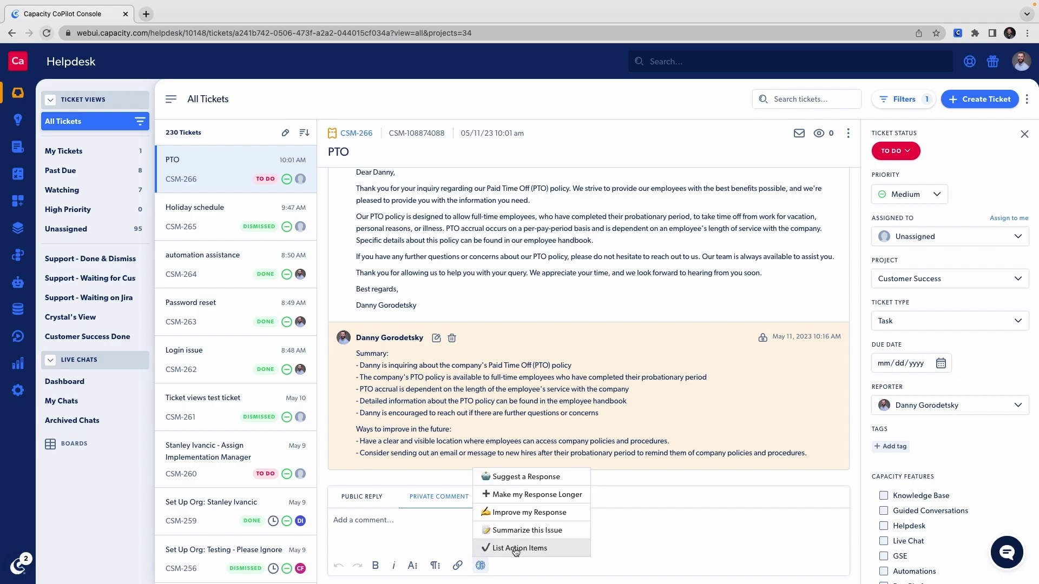
{"action": "left_click", "coordinate": [514, 547]}
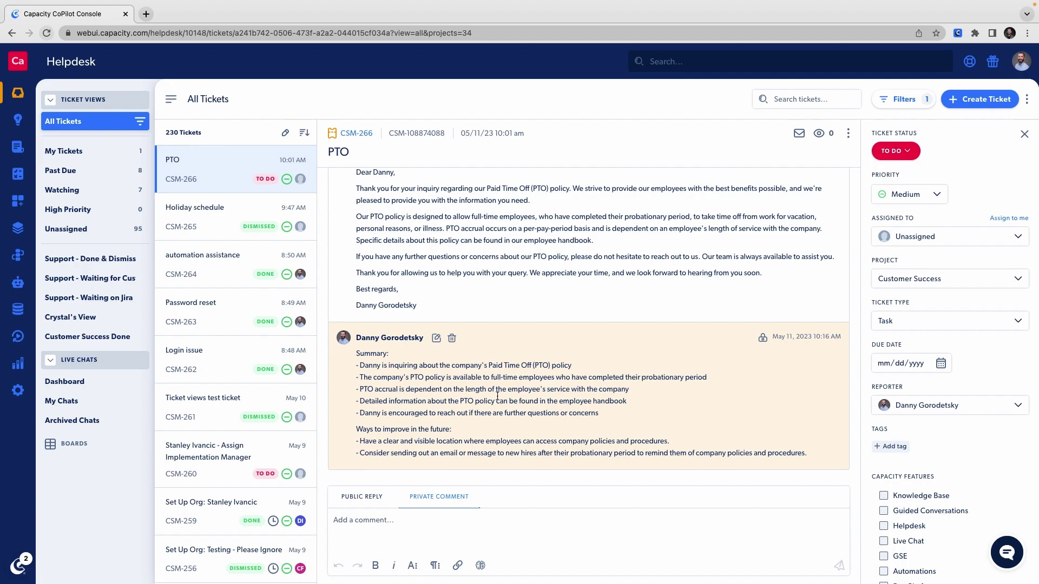
{"action": "scroll", "coordinate": [502, 550], "scroll_direction": "down", "scroll_amount": 1}
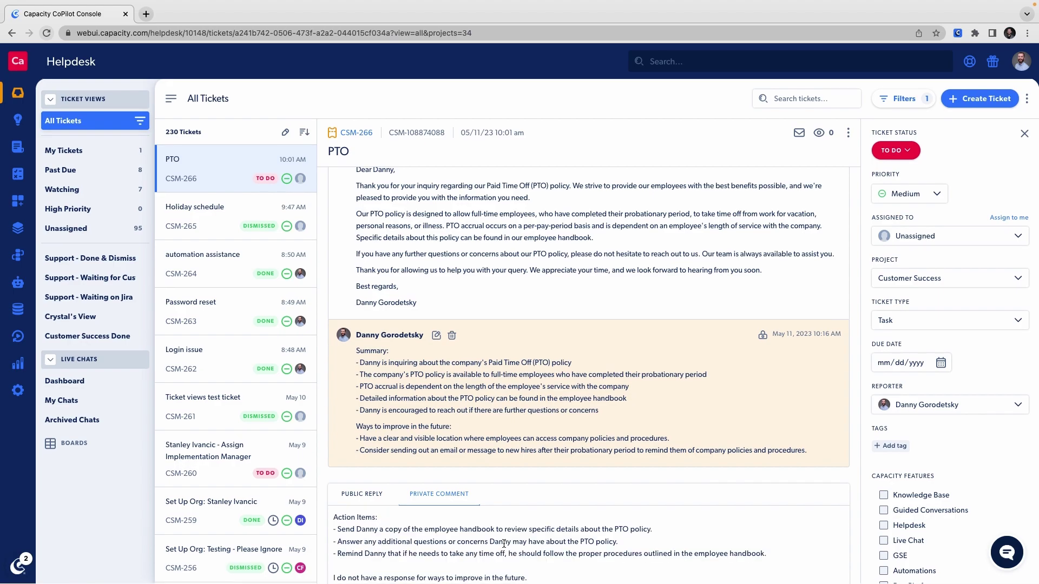
{"action": "scroll", "coordinate": [504, 543], "scroll_direction": "down", "scroll_amount": 2}
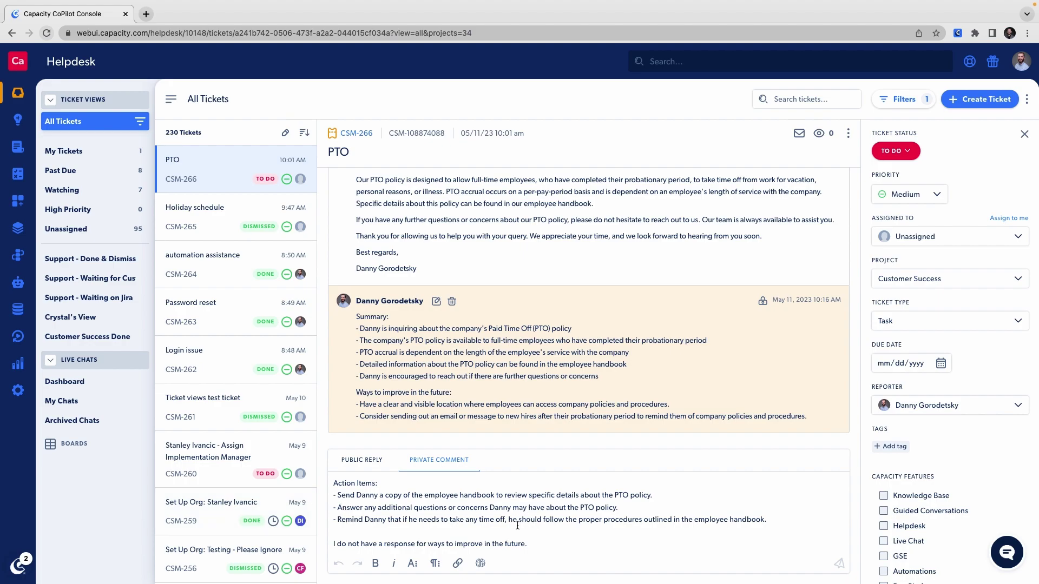
{"action": "left_click", "coordinate": [838, 563]}
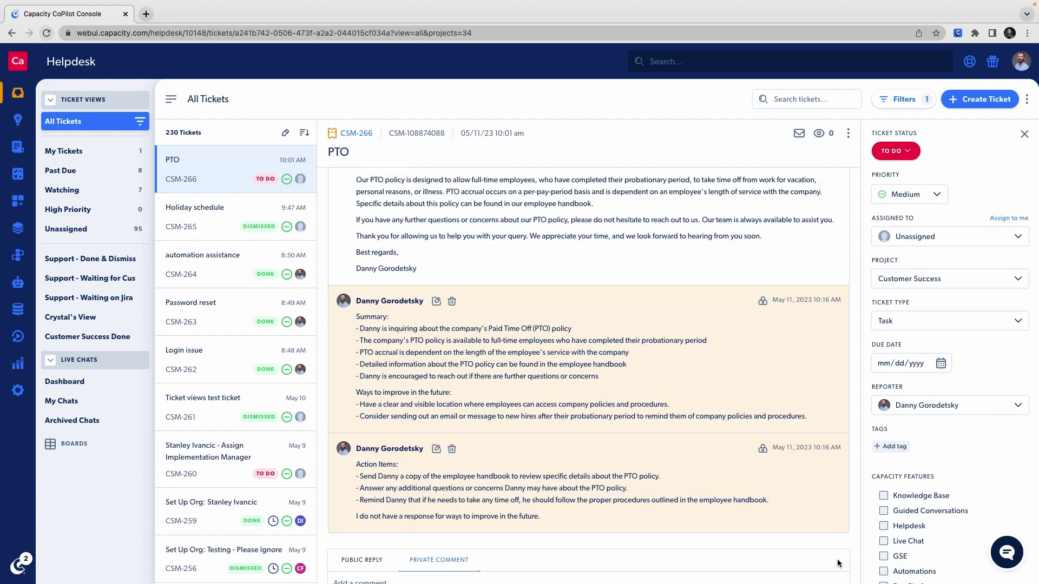